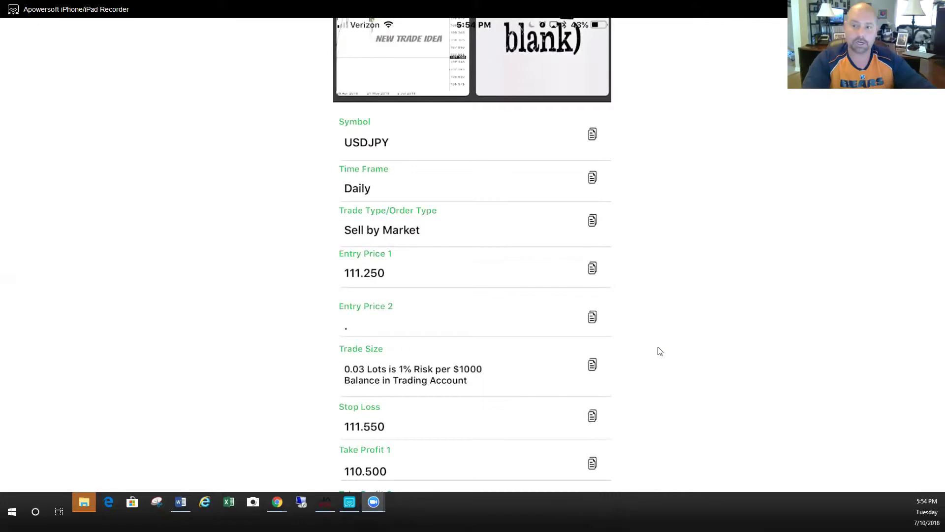
Copy the USDJPY alert's 111.550 stop loss and dismiss the copy confirmation
click(592, 417)
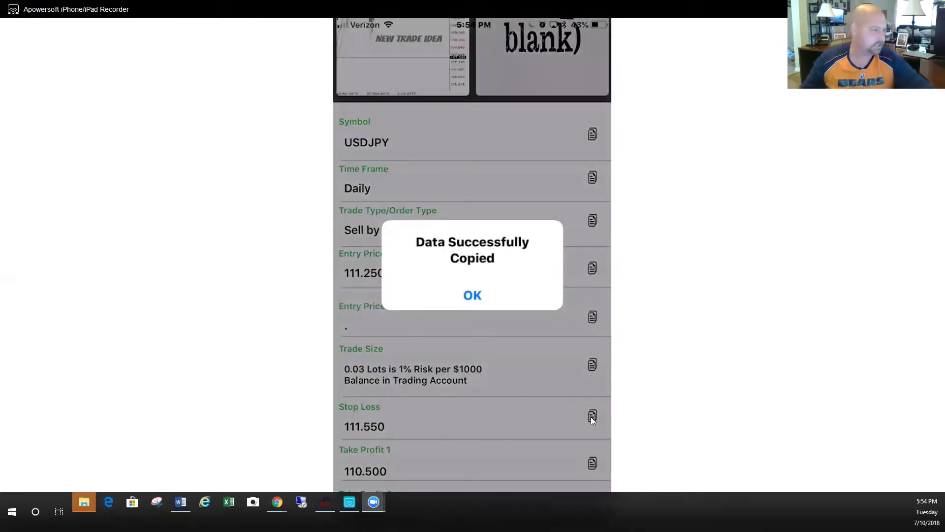
click(471, 296)
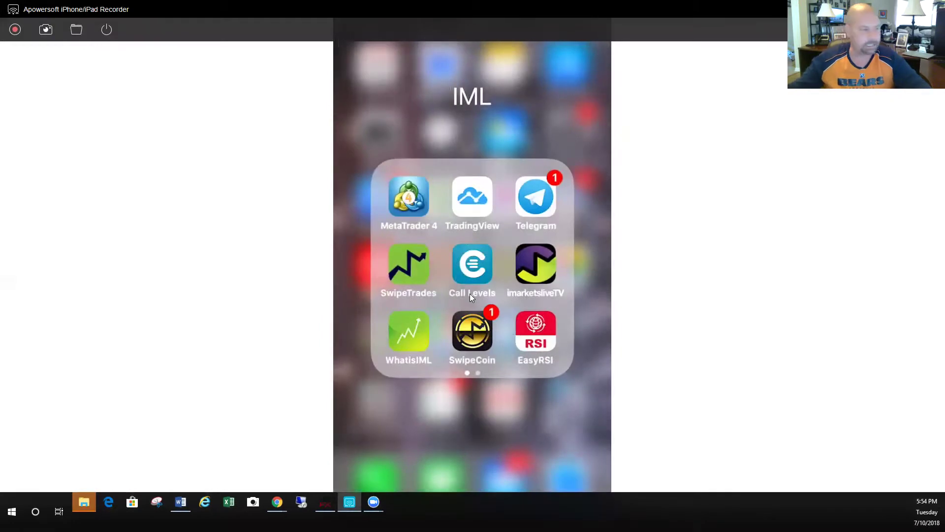
Start a USDJPY market order in MetaTrader 4 and clear its prefilled stop loss
click(407, 207)
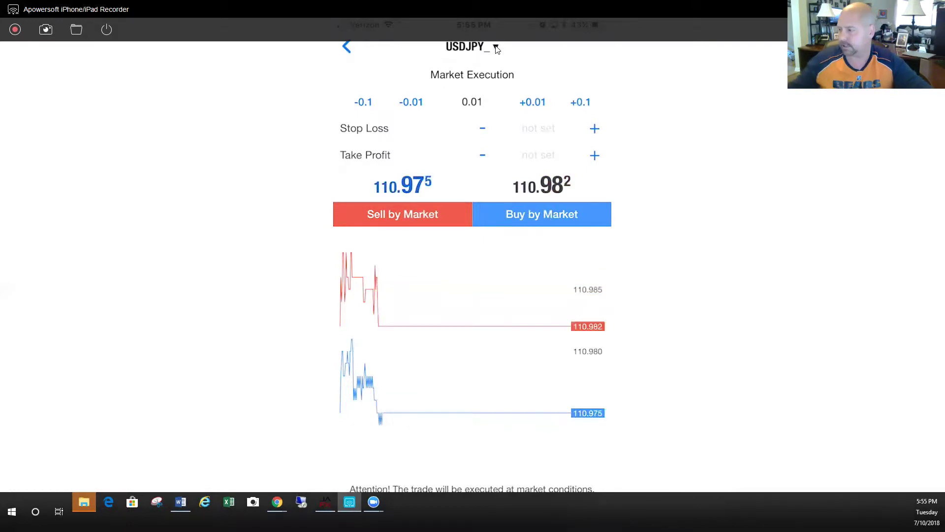
click(496, 49)
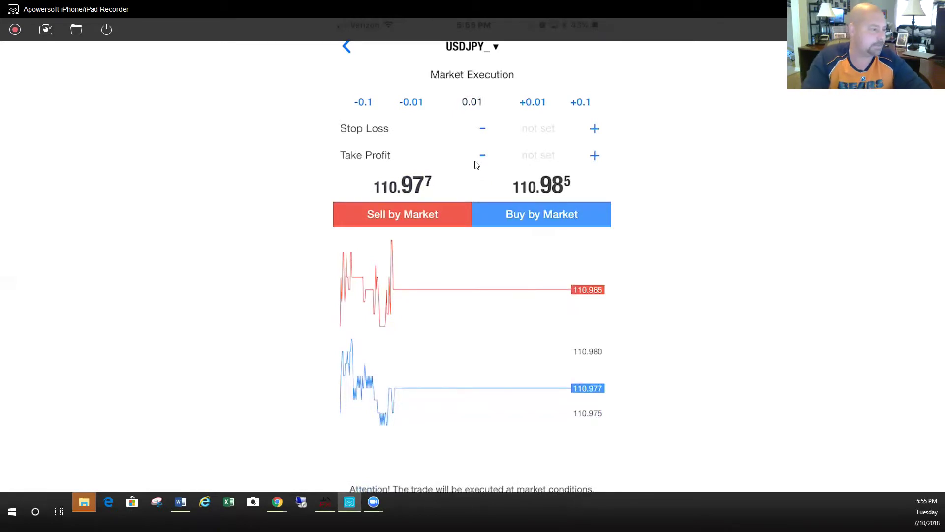
click(526, 133)
key(BackSpace)
key(BackSpace)
key(BackSpace)
key(BackSpace)
key(BackSpace)
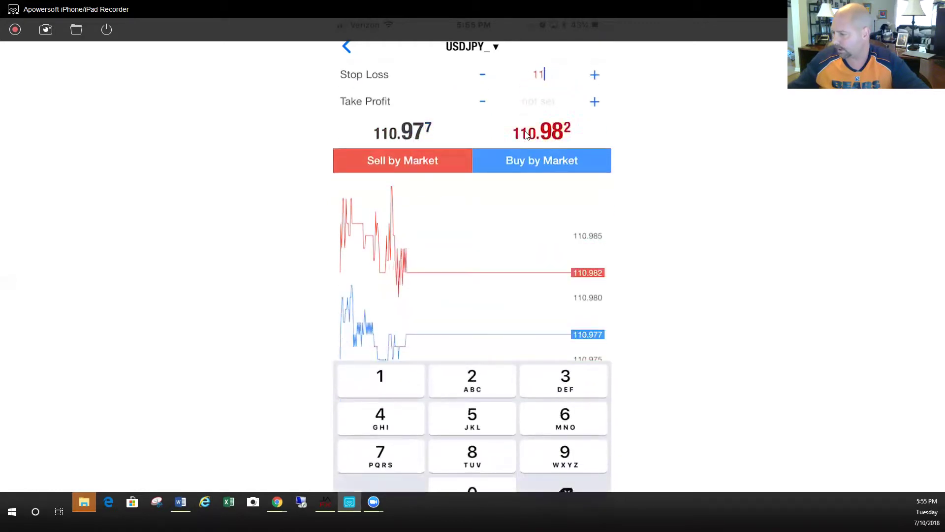
key(BackSpace)
key(BackSpace)
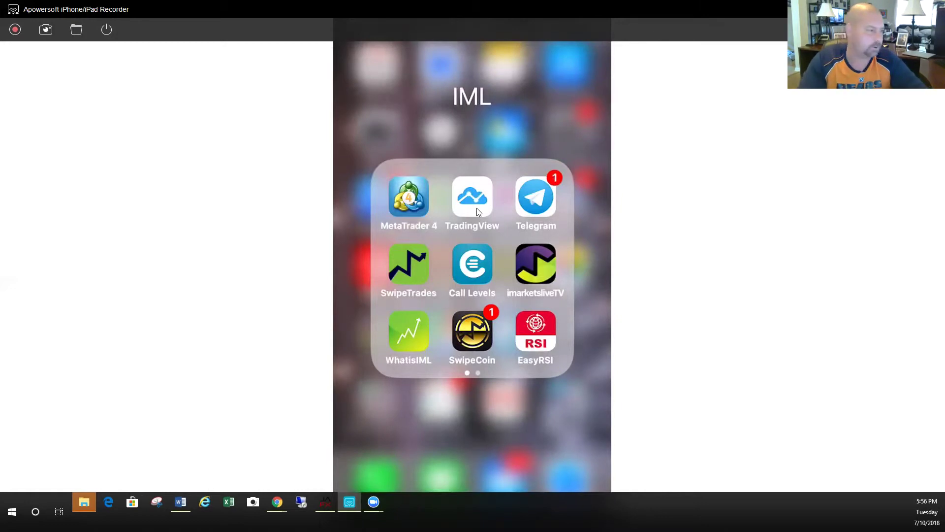
Close the phone's IML app folder to reach the home screen
click(575, 341)
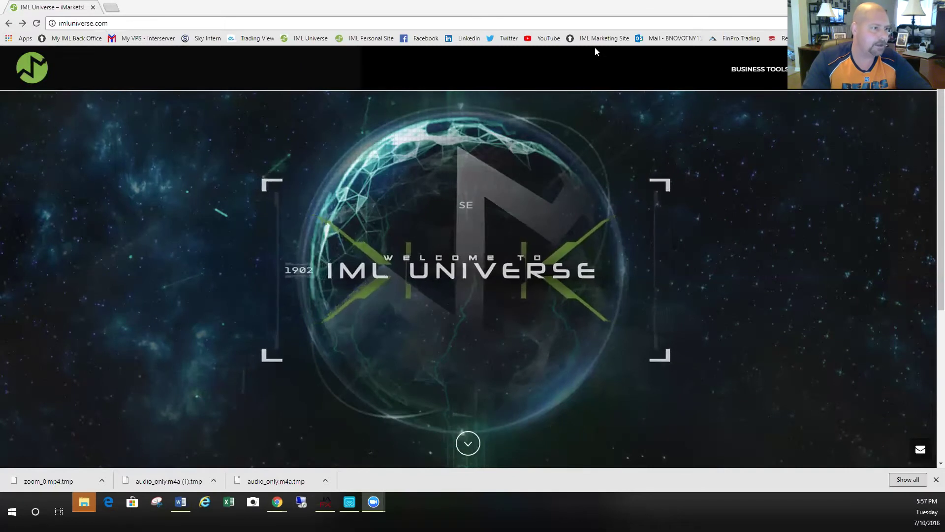
Open the IML Universe RESULTS page with the SwipeTrades pips table
click(766, 104)
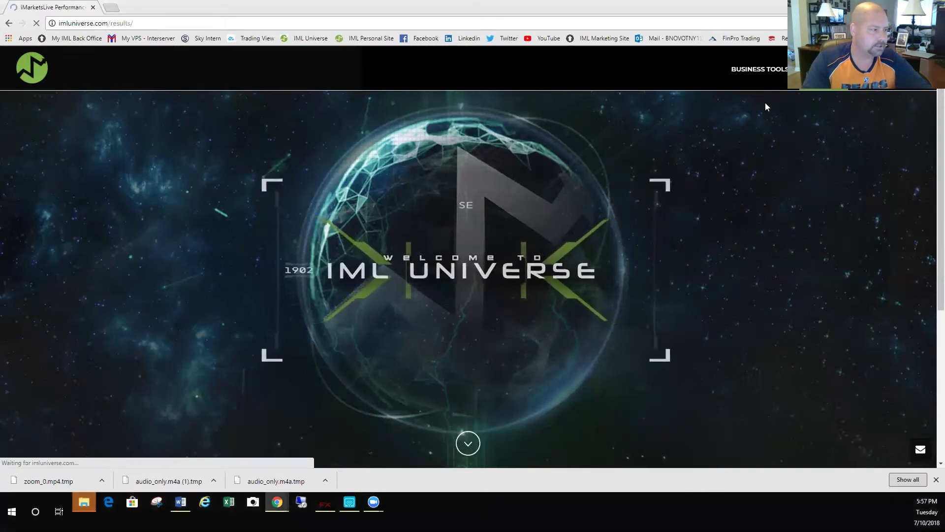